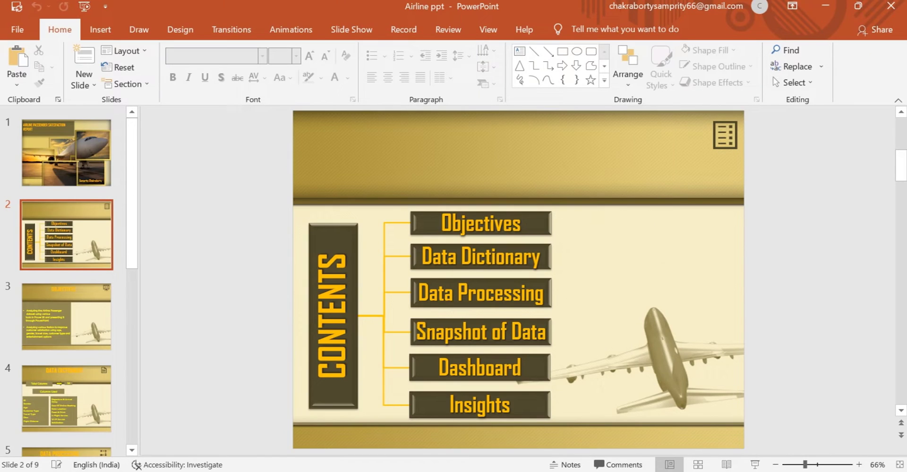
Switch to the airline_passenger_satisfaction workbook in Excel and review the column headers from ID through Satisfaction.
key(alt+Tab)
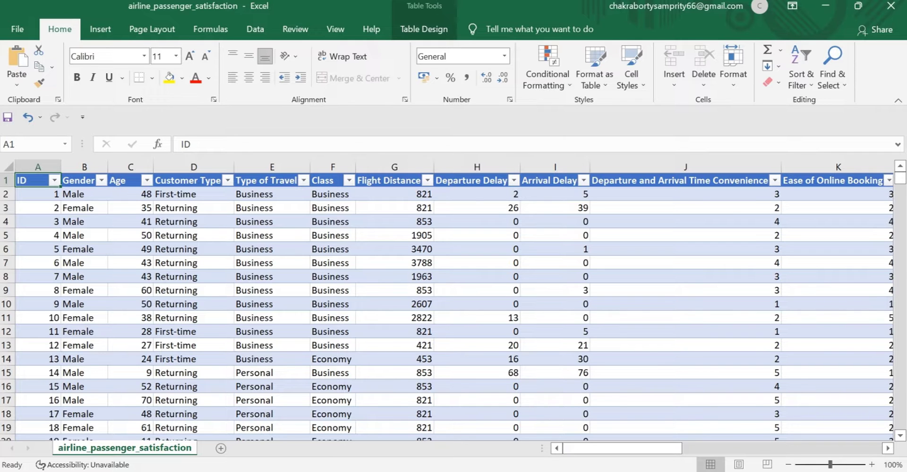
key(Right)
key(Right)
key(Right)
key(Right)
key(Right)
key(Right)
key(Right)
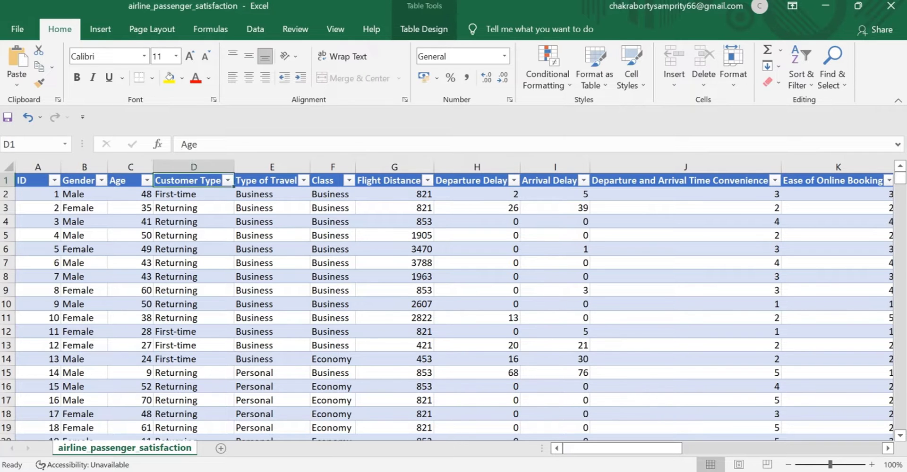
key(Right)
key(Right)
key(Right)
key(Right)
key(Right)
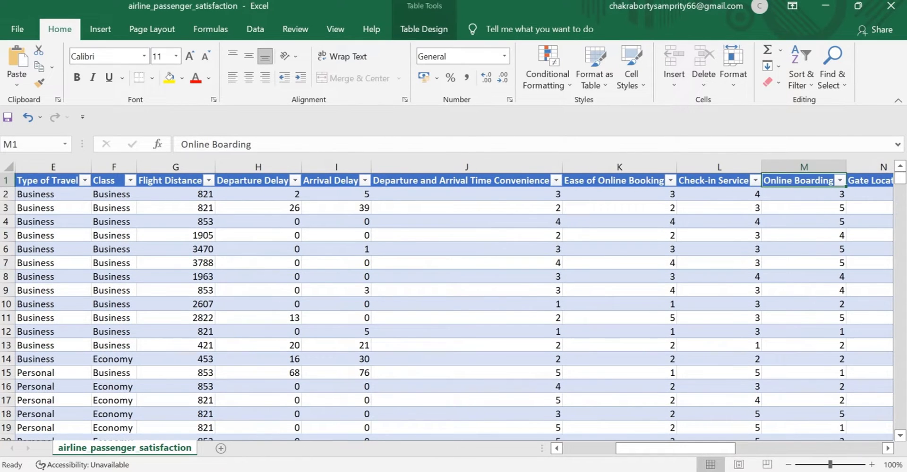
key(Right)
key(Right)
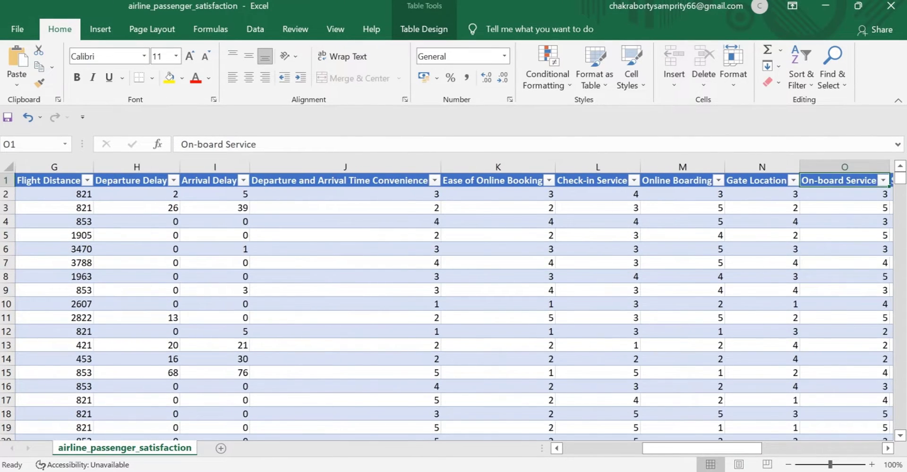
key(Right)
key(Right)
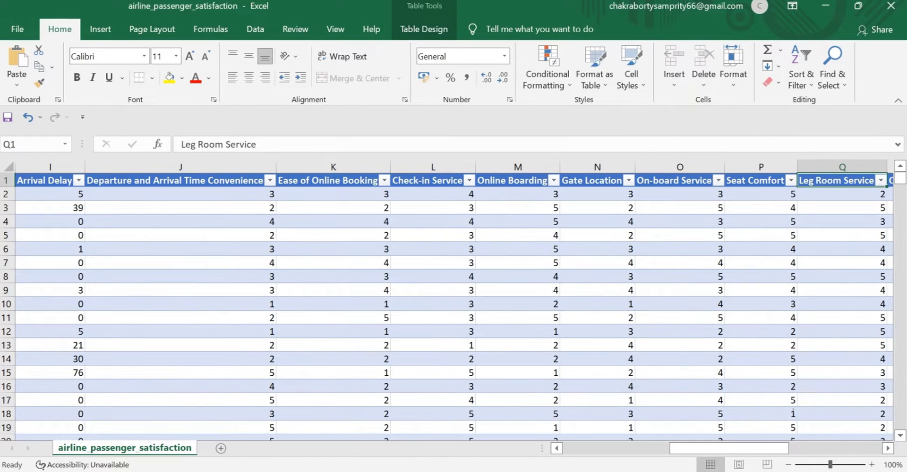
key(Right)
key(Right)
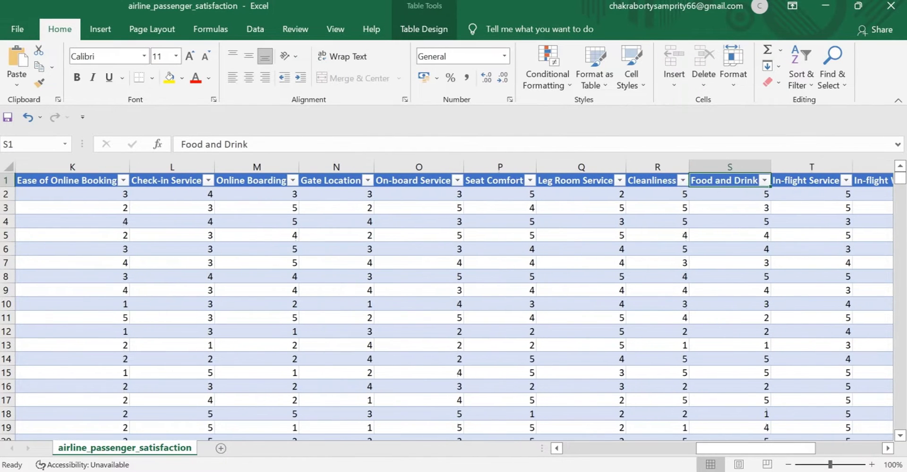
key(Right)
key(Right)
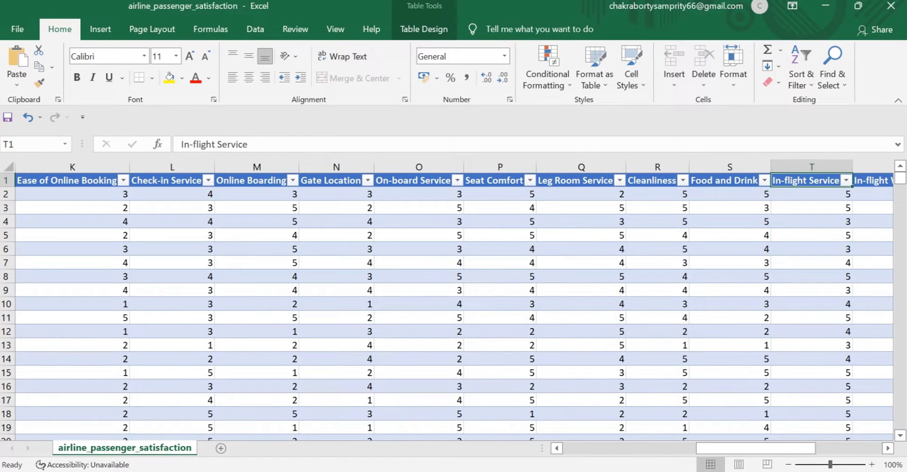
key(Right)
key(Right)
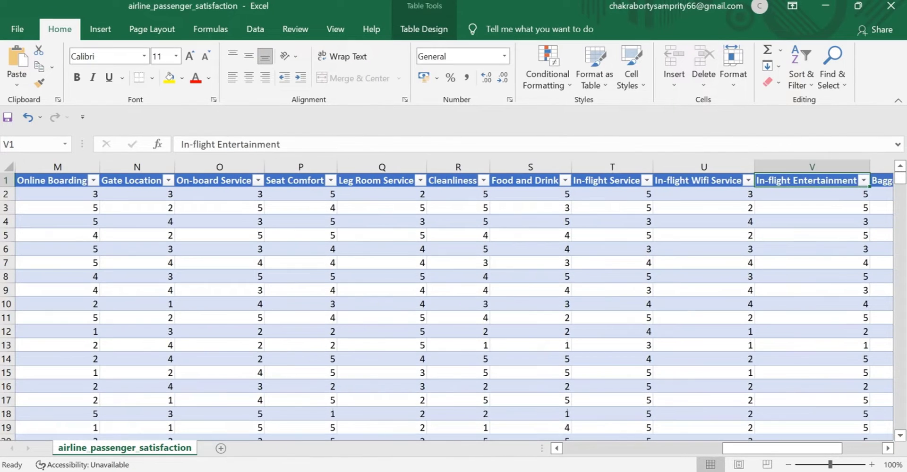
key(Right)
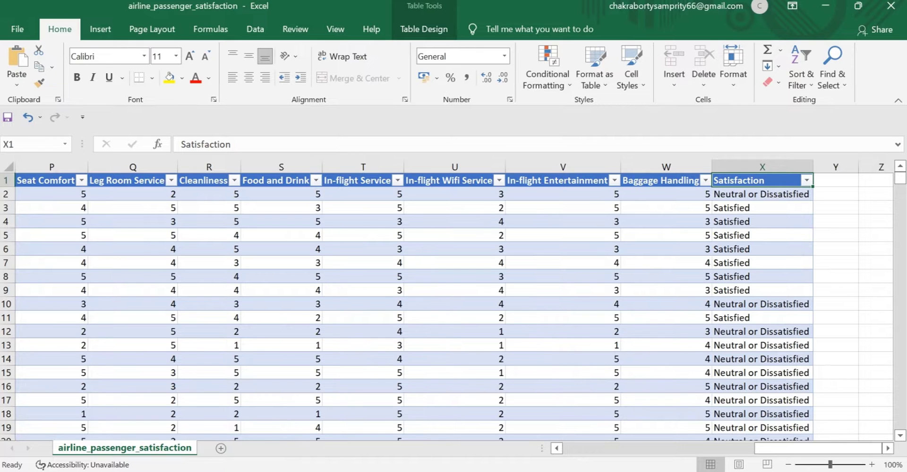
Switch to Power Query Editor and examine the airline_passenger_satisfaction query, selecting the Gender value in row 3.
key(alt+Tab)
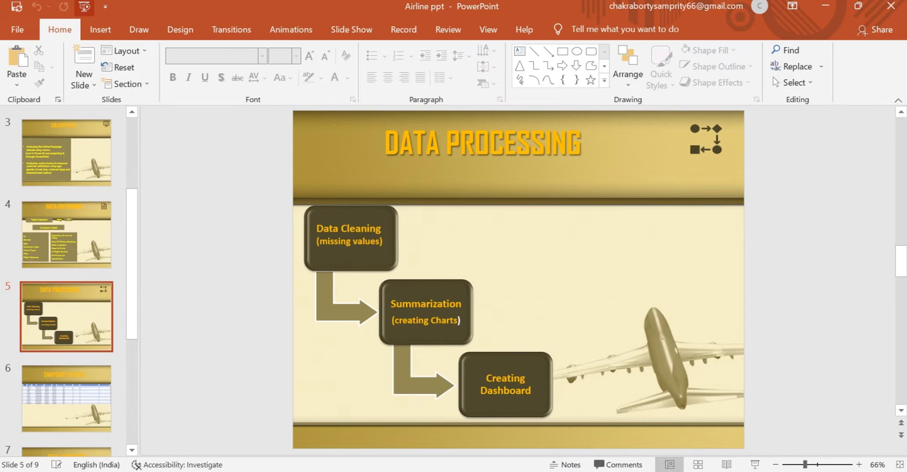
click(514, 471)
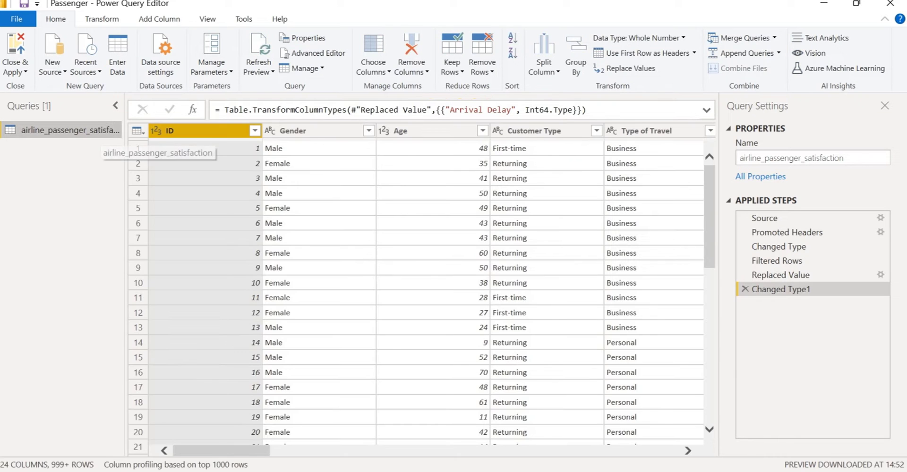
click(319, 178)
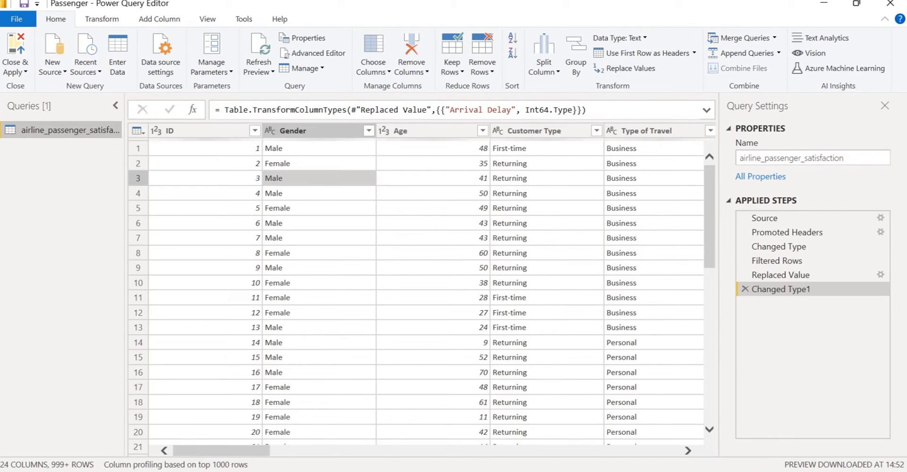
Examine the Replace Values settings for the first value of the Age column, then close them without replacing anything.
click(433, 148)
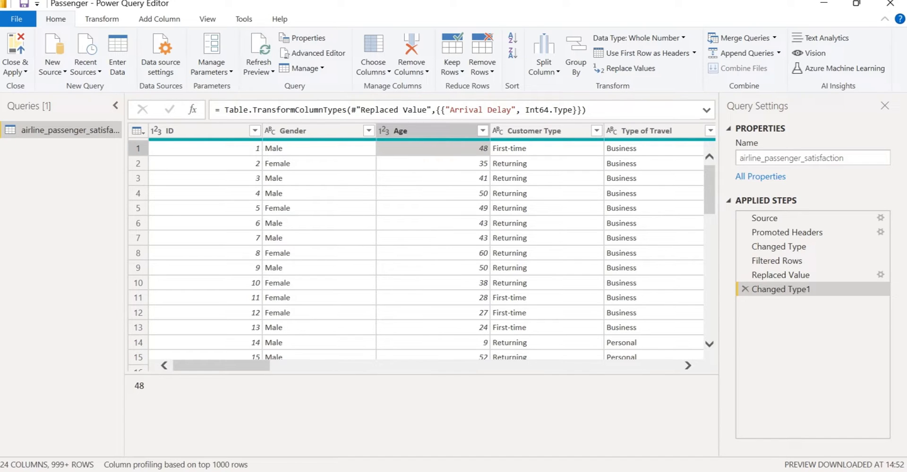
click(102, 19)
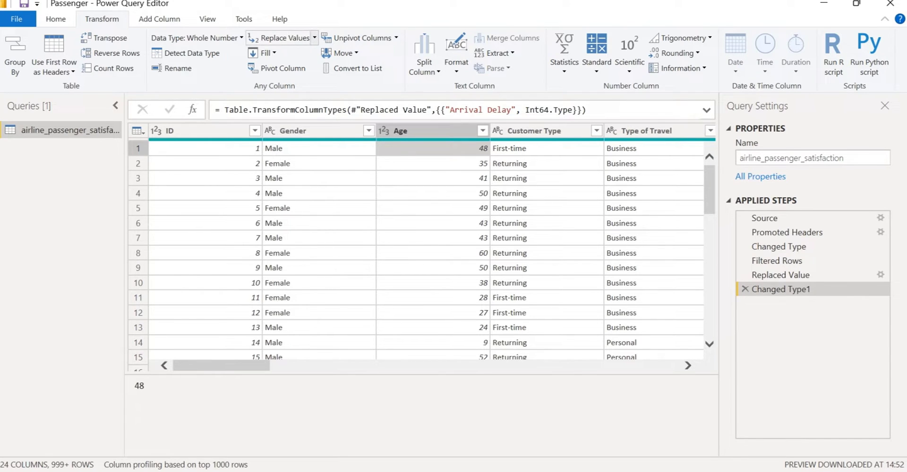
click(314, 38)
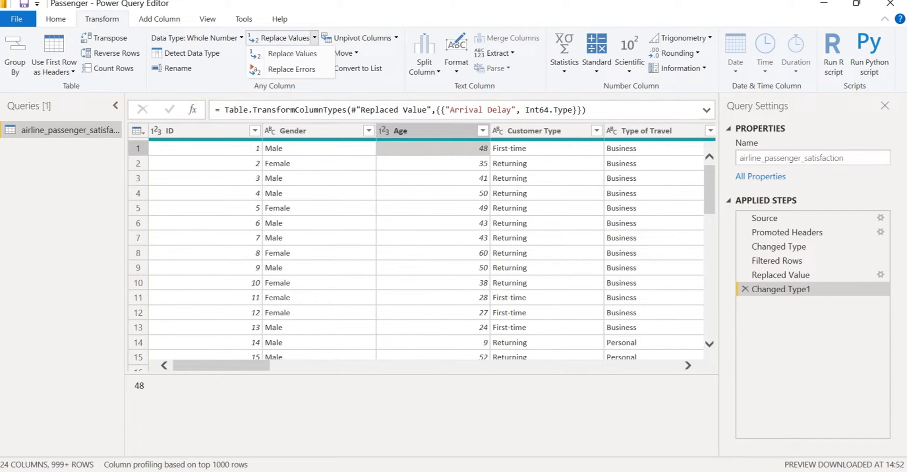
click(292, 54)
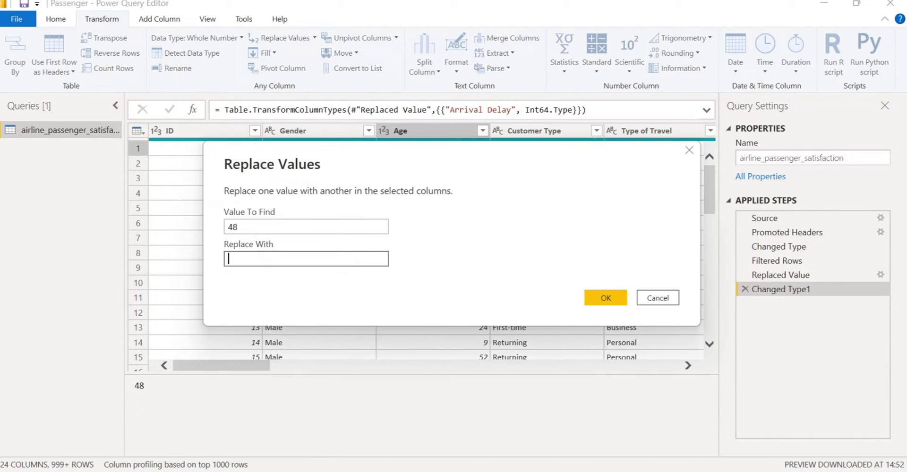
click(238, 227)
double_click(238, 227)
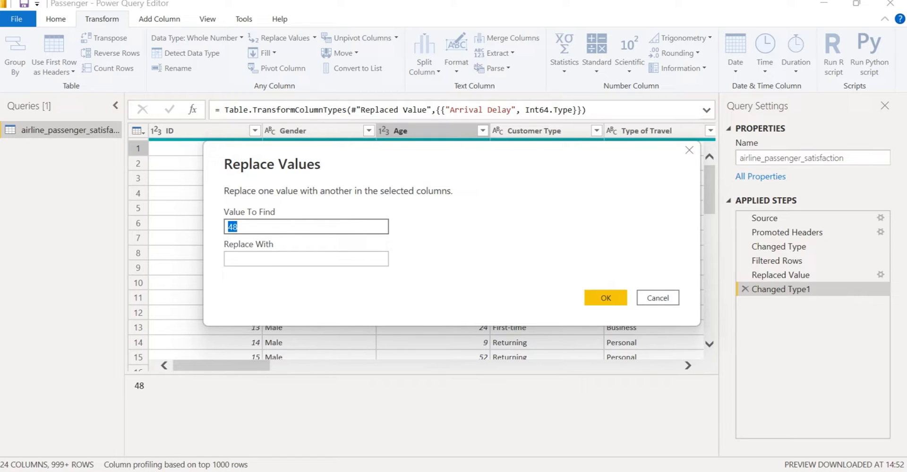
click(306, 259)
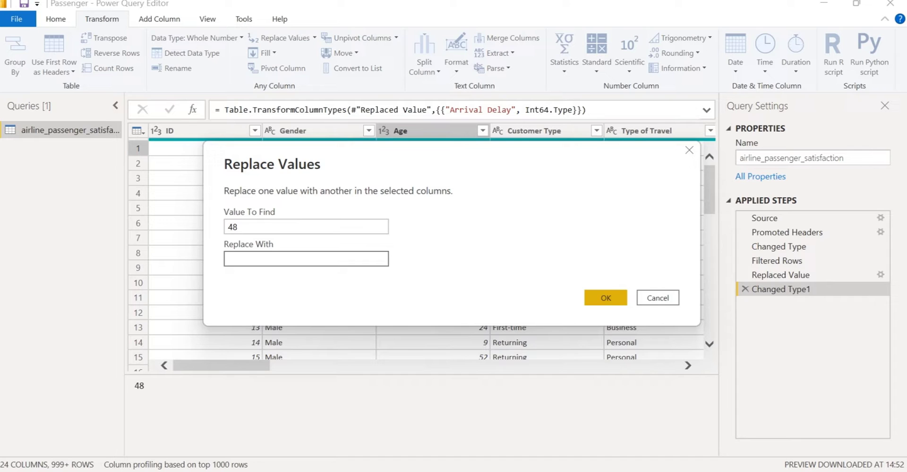
click(658, 299)
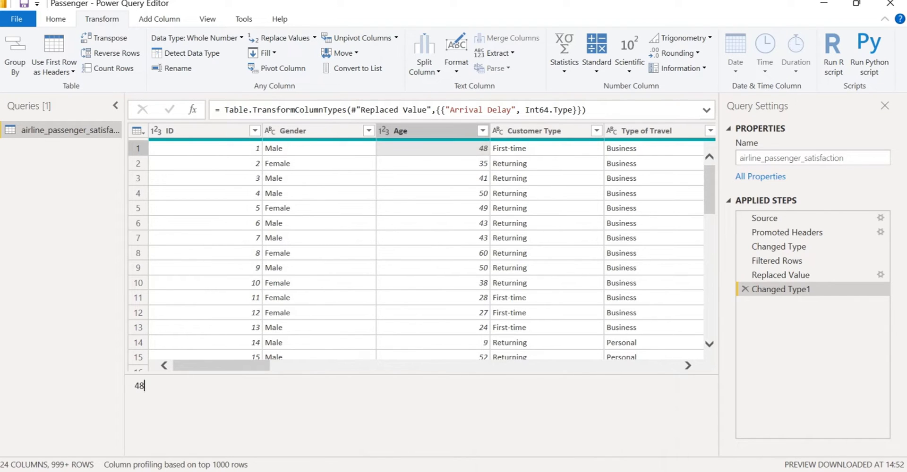
Switch back to the PowerPoint slide show, advance to the Final Dashboard slide and end the show.
key(alt+Tab)
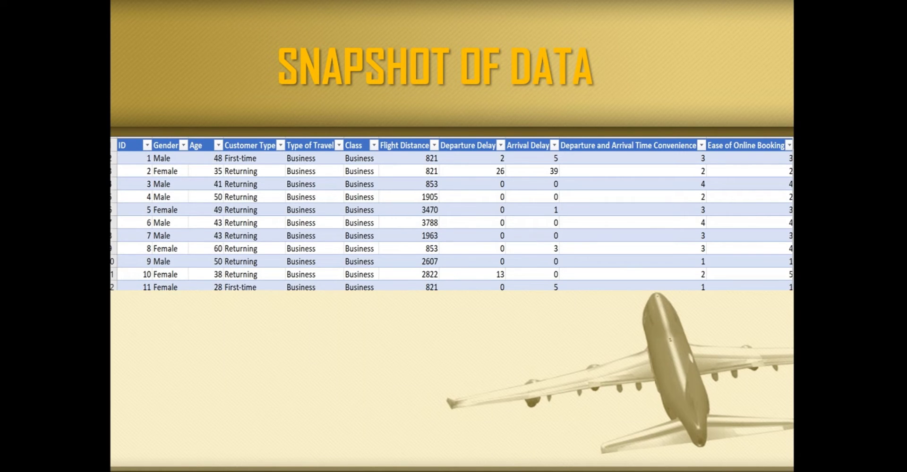
key(Right)
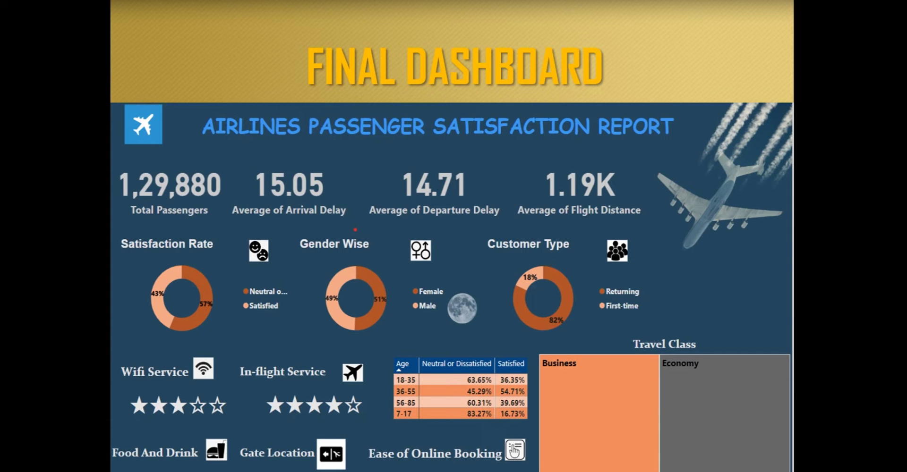
key(Escape)
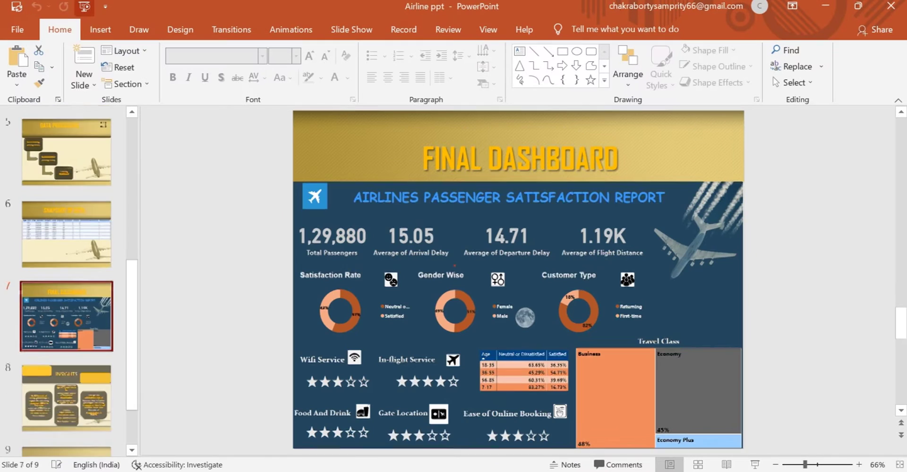
Switch to the Passenger report in Power BI Desktop and inspect the ID field behind the Total Passengers card.
mouse_move(514, 471)
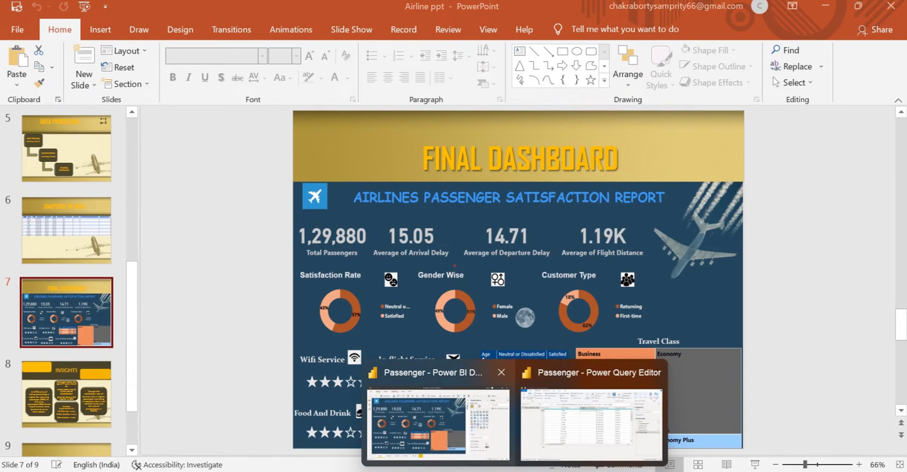
click(438, 420)
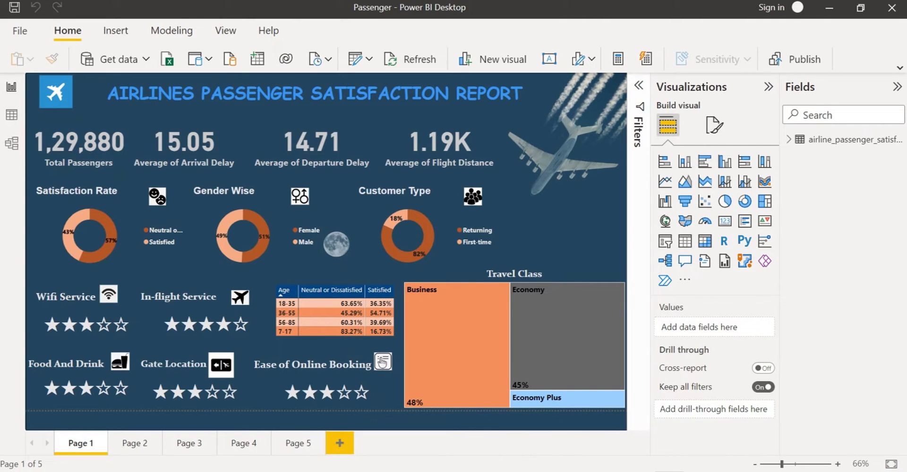
click(78, 144)
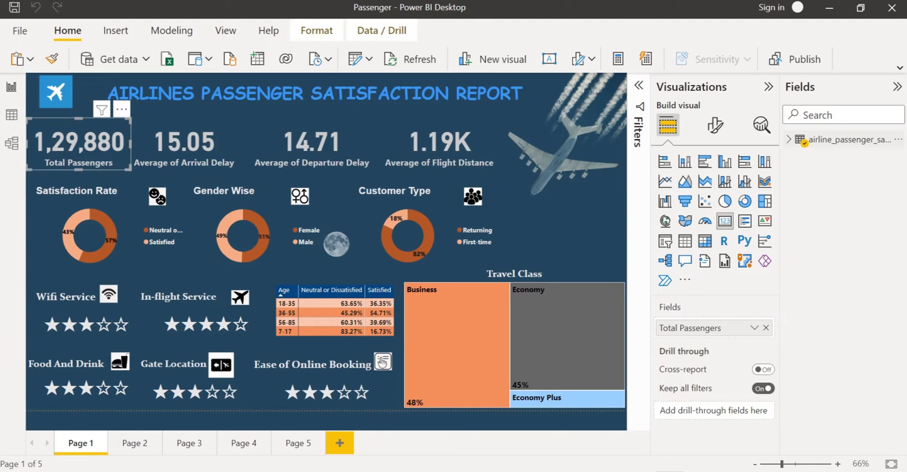
click(804, 142)
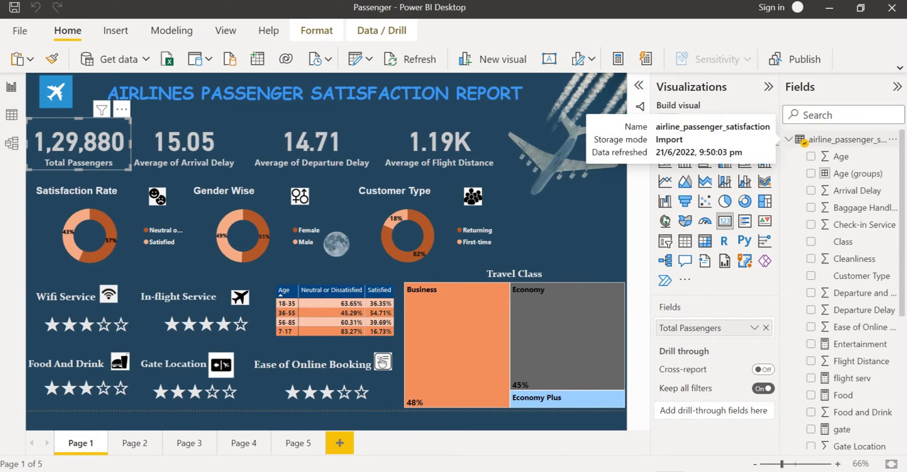
scroll(811, 253, down, 5)
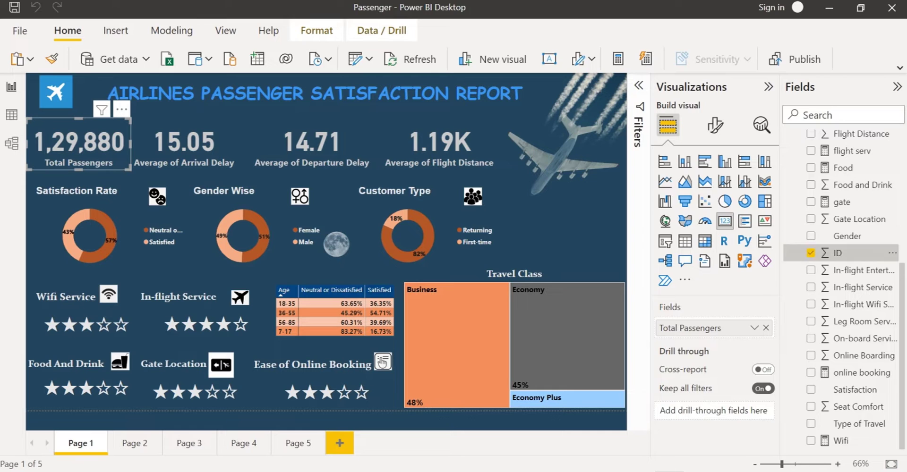
click(837, 253)
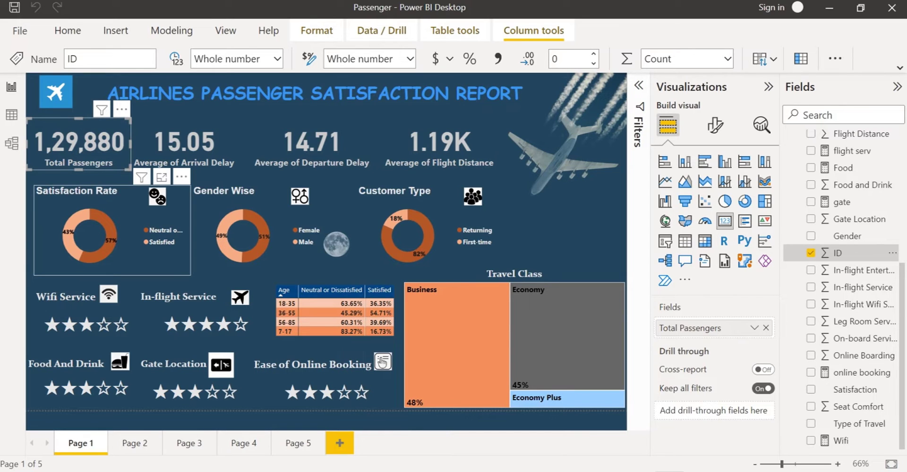
Inspect the legend and value fields of the Satisfaction Rate and Gender Wise donut charts.
click(97, 191)
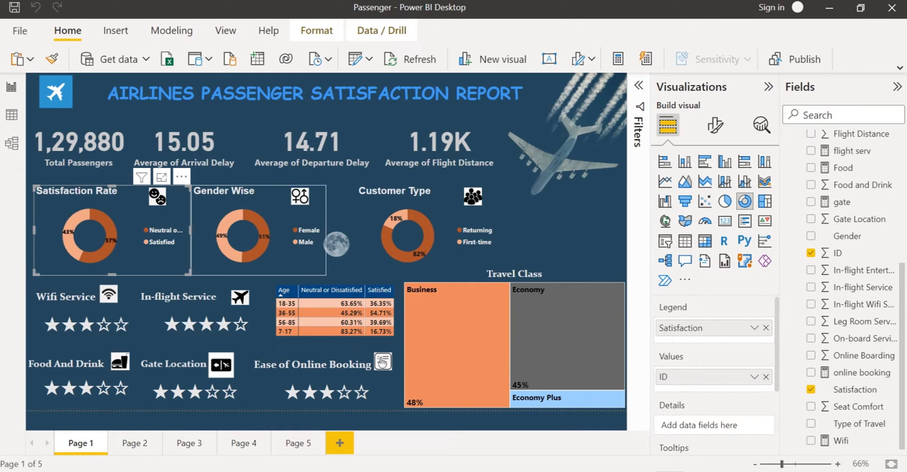
click(279, 220)
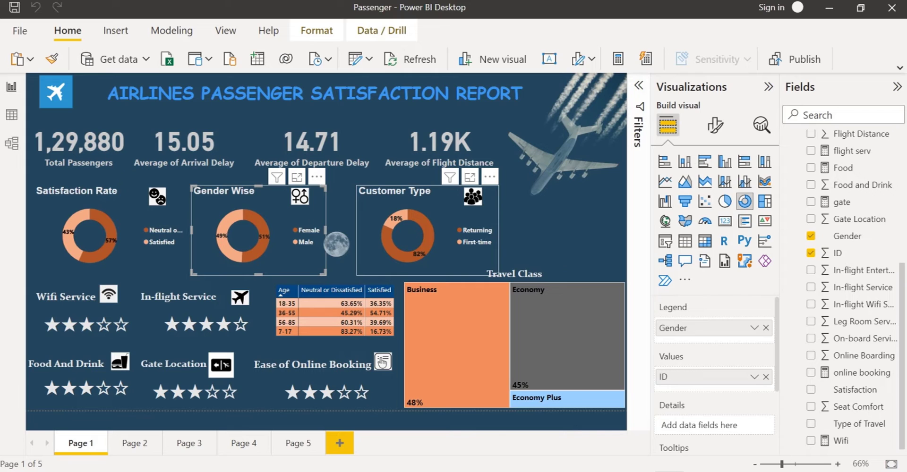
mouse_move(421, 218)
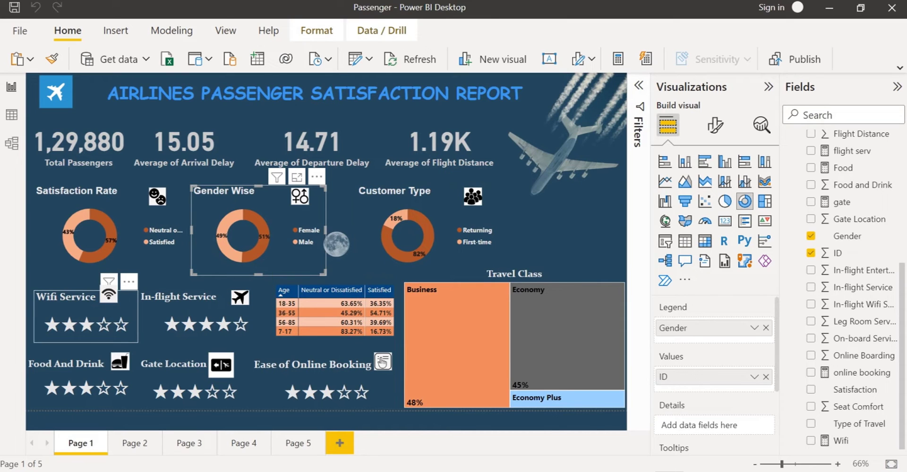
Examine the Wifi measure's formula behind the Wifi Service card and the fields of the In-flight Service and Food And Drink cards.
click(86, 317)
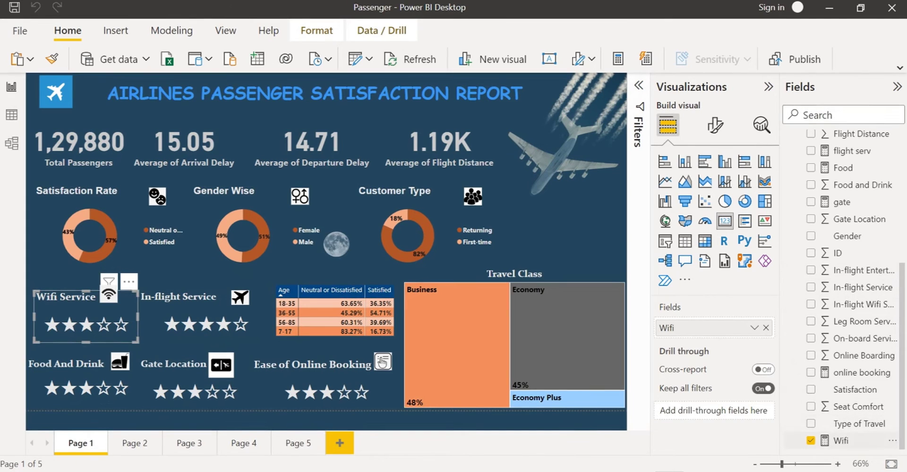
click(841, 441)
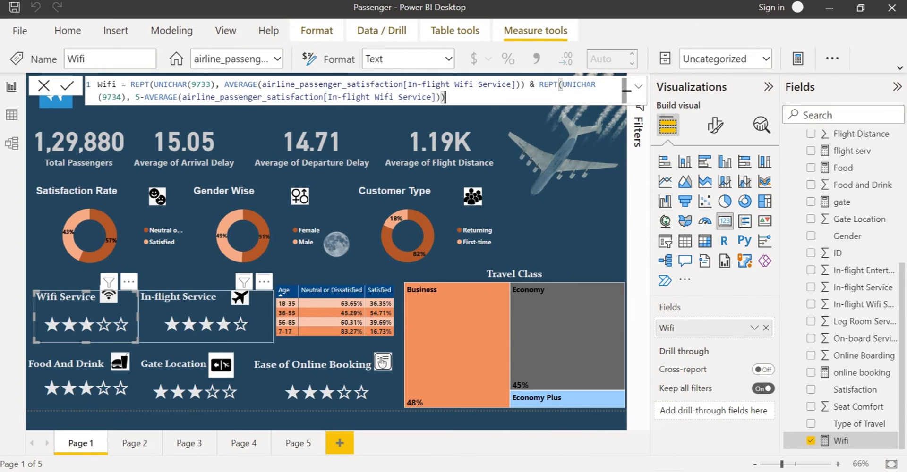
click(239, 307)
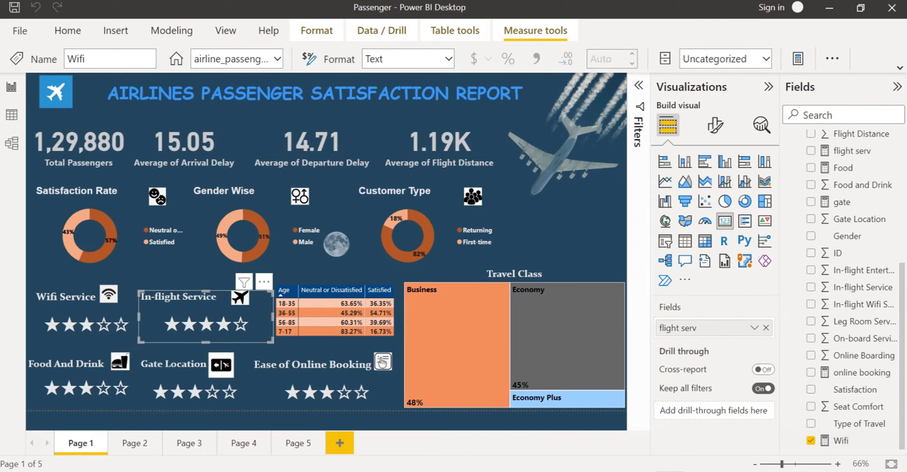
click(125, 373)
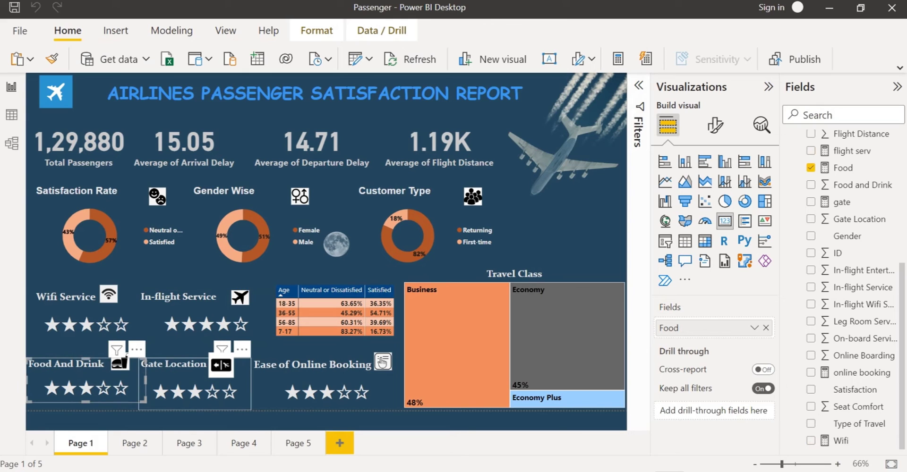
Inspect the fields behind the Gate Location and Ease of Online Booking cards, the Travel Class treemap and the age-by-satisfaction matrix.
click(193, 383)
click(382, 362)
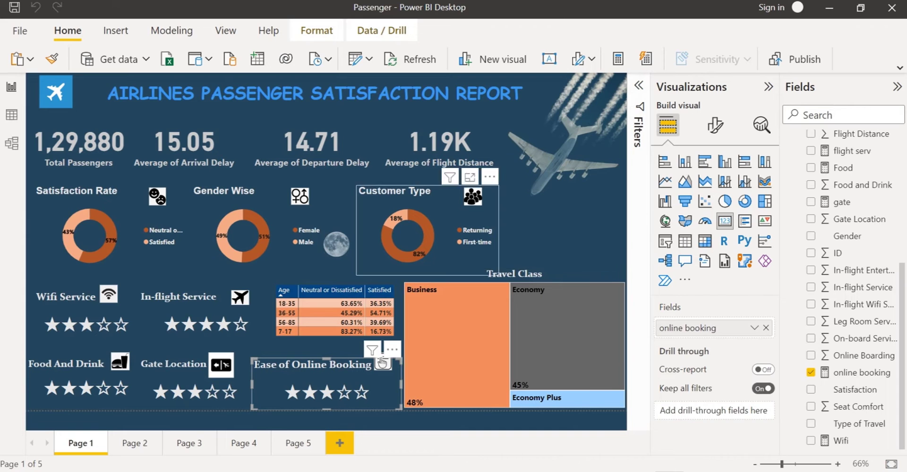
click(515, 275)
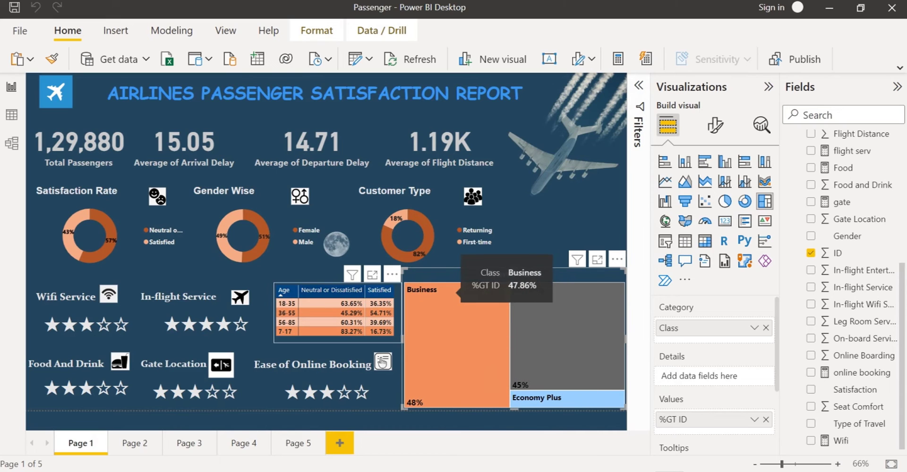
click(359, 339)
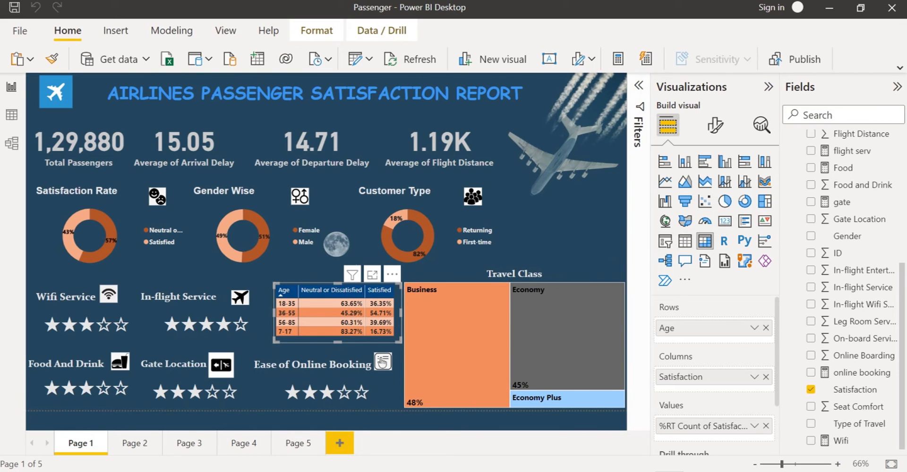
mouse_move(351, 275)
Switch to the Airline ppt in PowerPoint, select the Insights slide, start the slide show and advance through it to the Snapshot of Data slide.
click(562, 471)
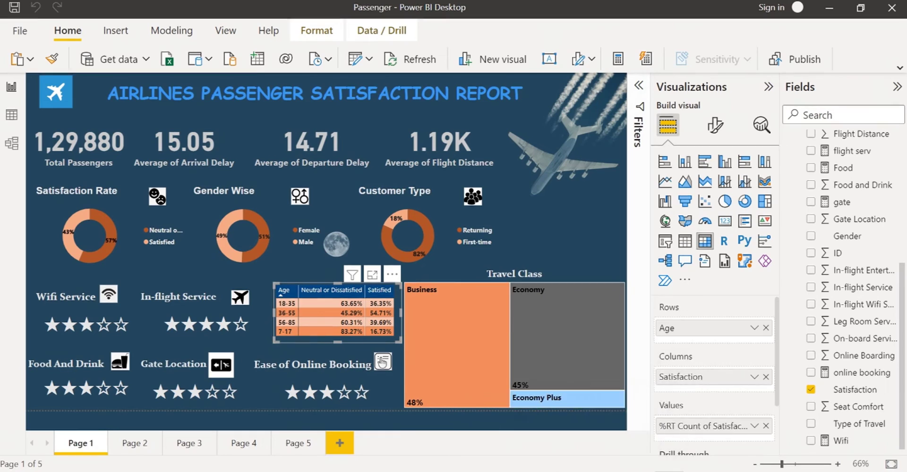
click(66, 395)
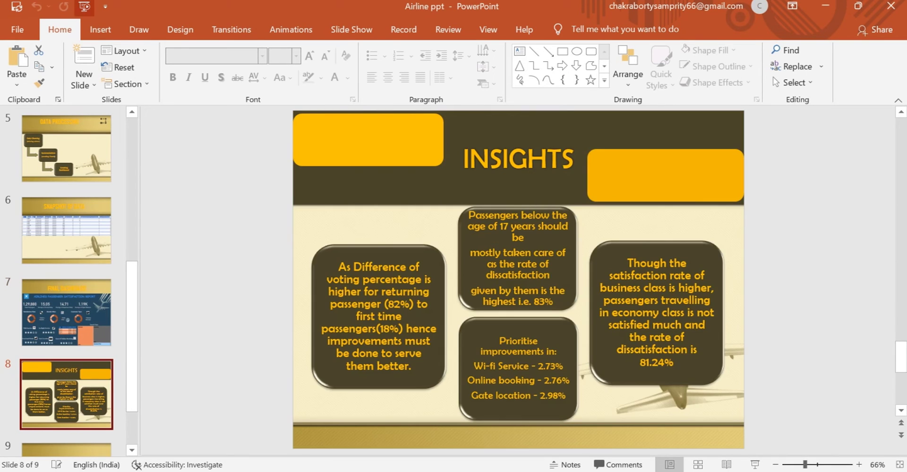
click(85, 7)
scroll(355, 229, down, 6)
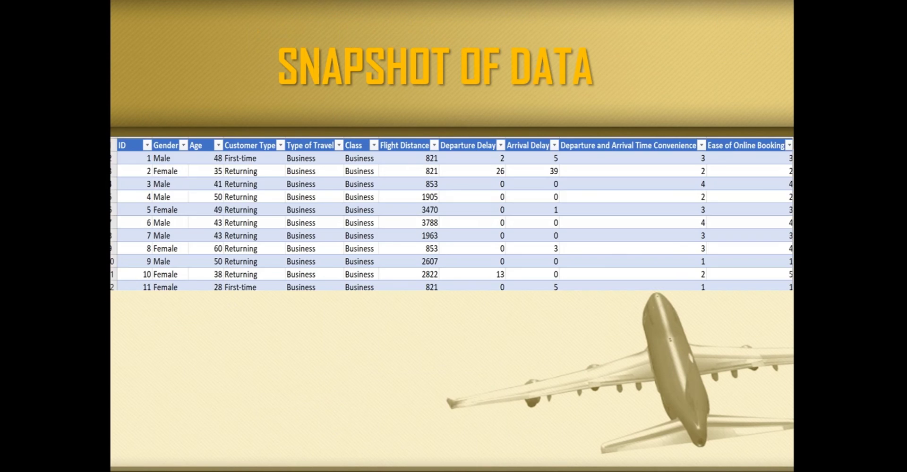